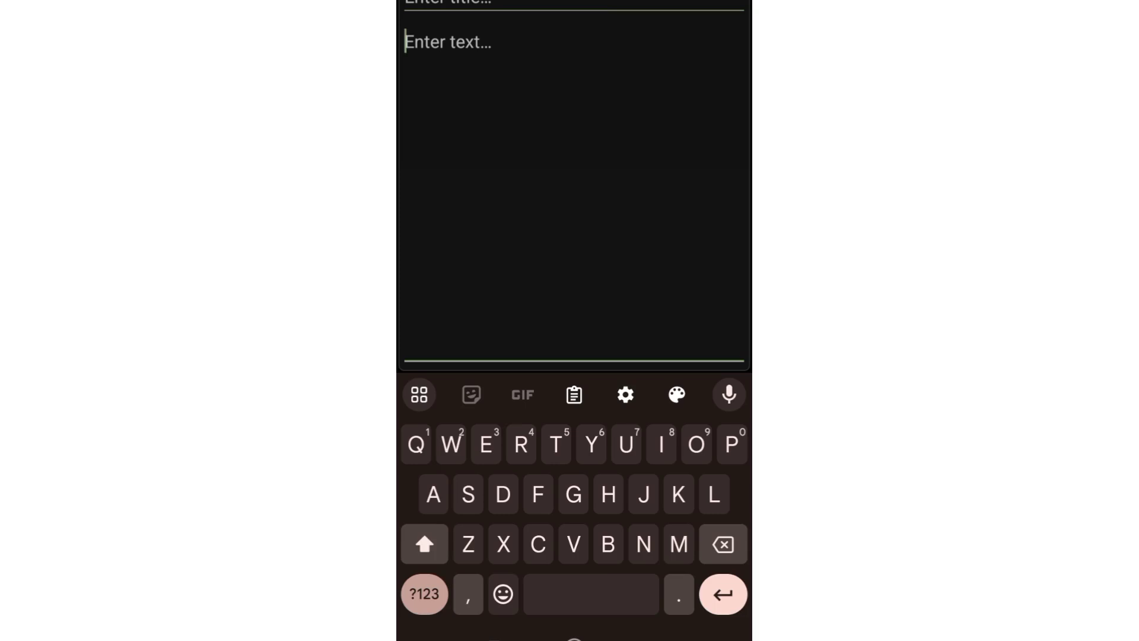
text(Hiw)
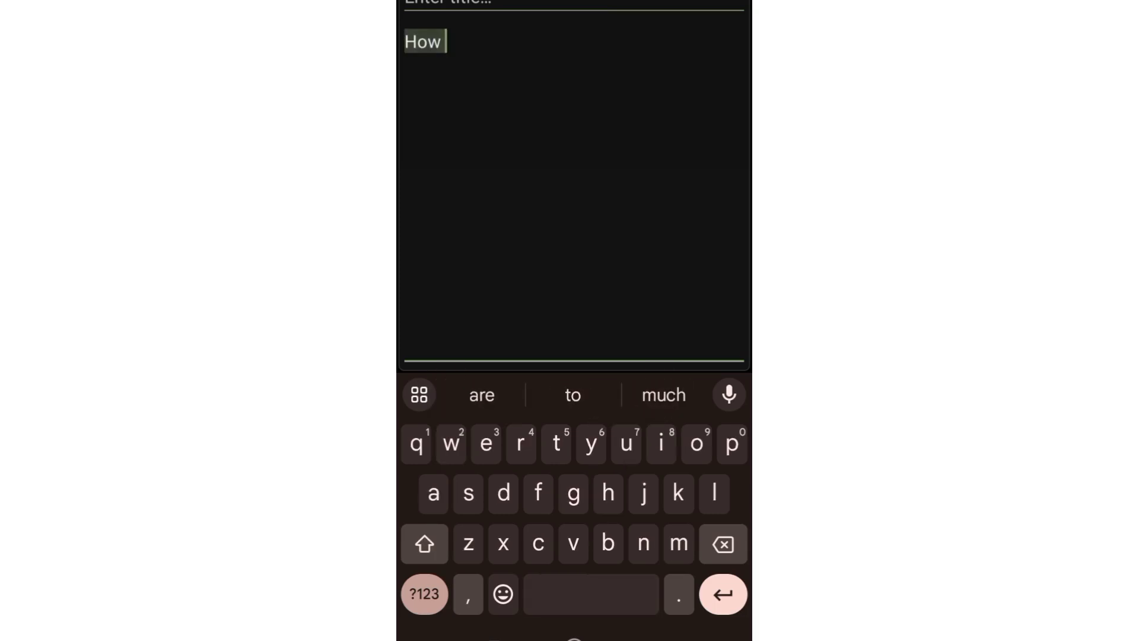
Step: Accept the autocorrected word 'How' while tapping out the sentence
key(BackSpace)
text(to )
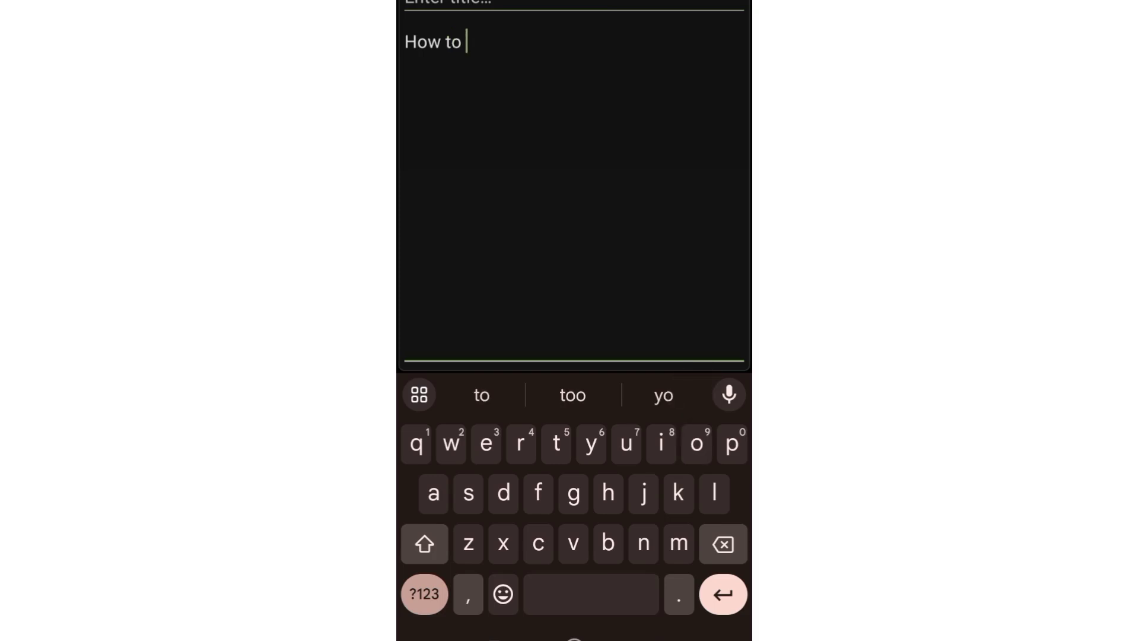
text(type f)
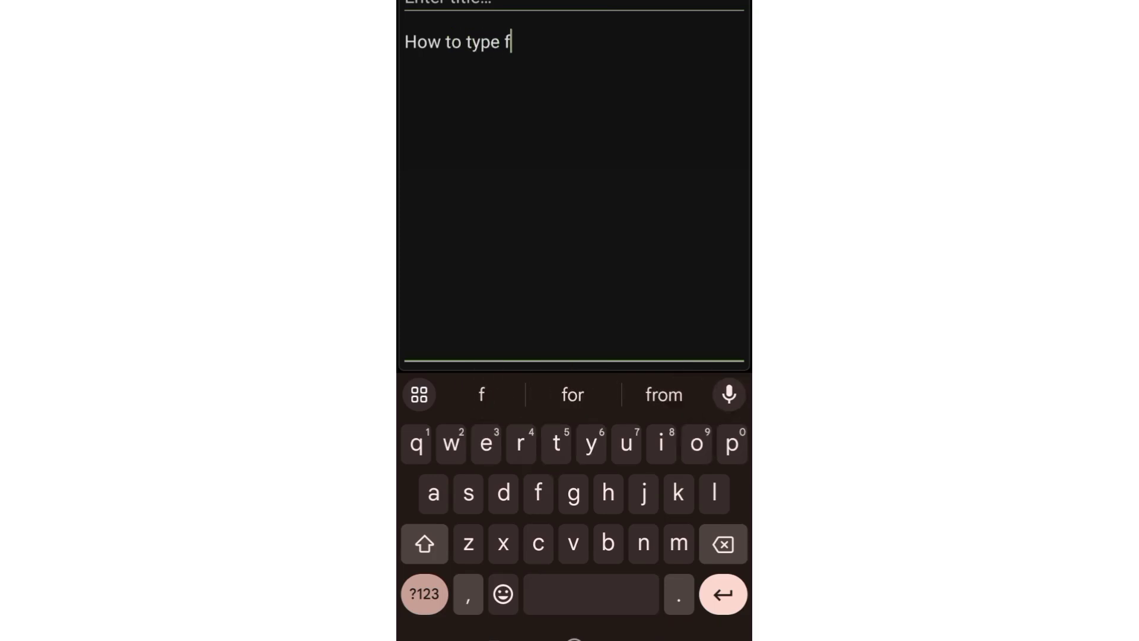
text(ast on a)
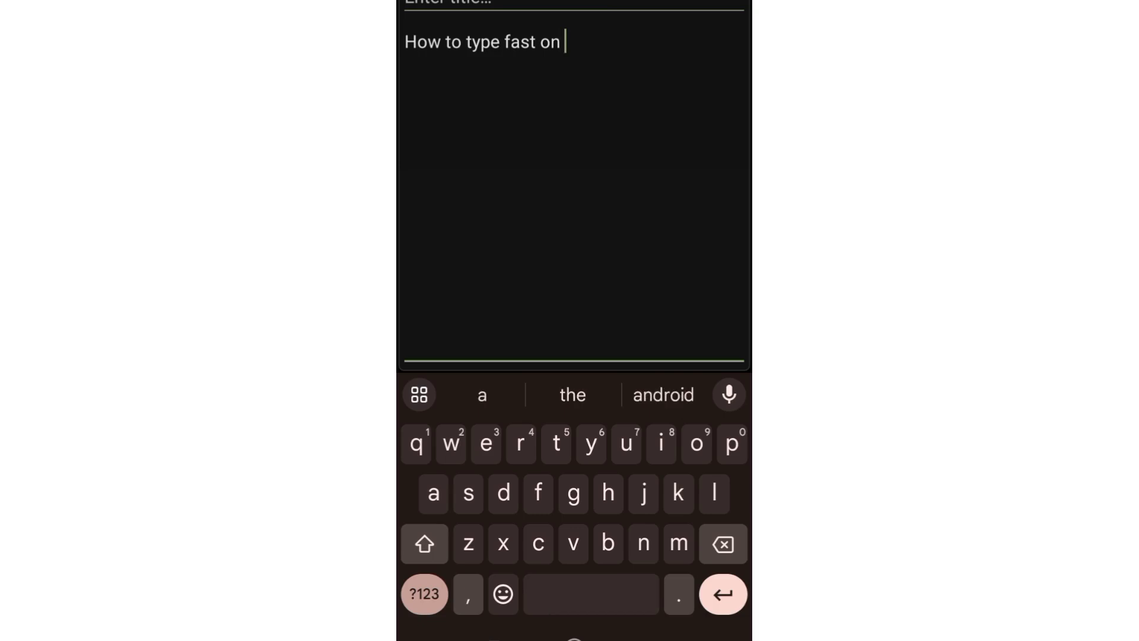
text(ndroid)
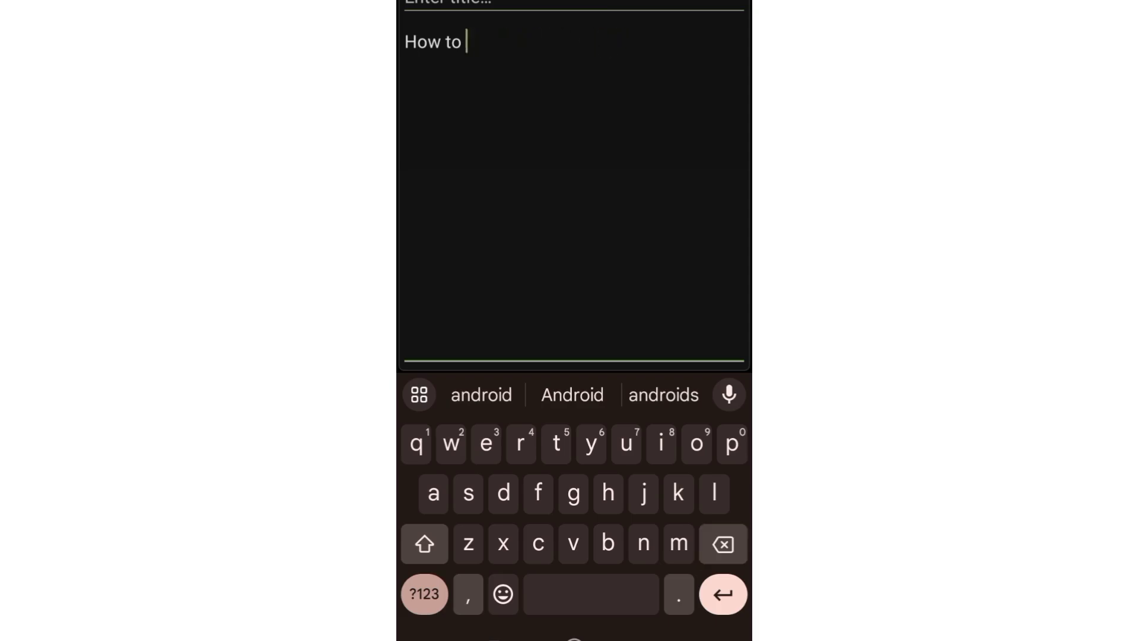
Step: Clear the remaining text from the note before swipe typing
key(BackSpace)
key(BackSpace)
key(BackSpace)
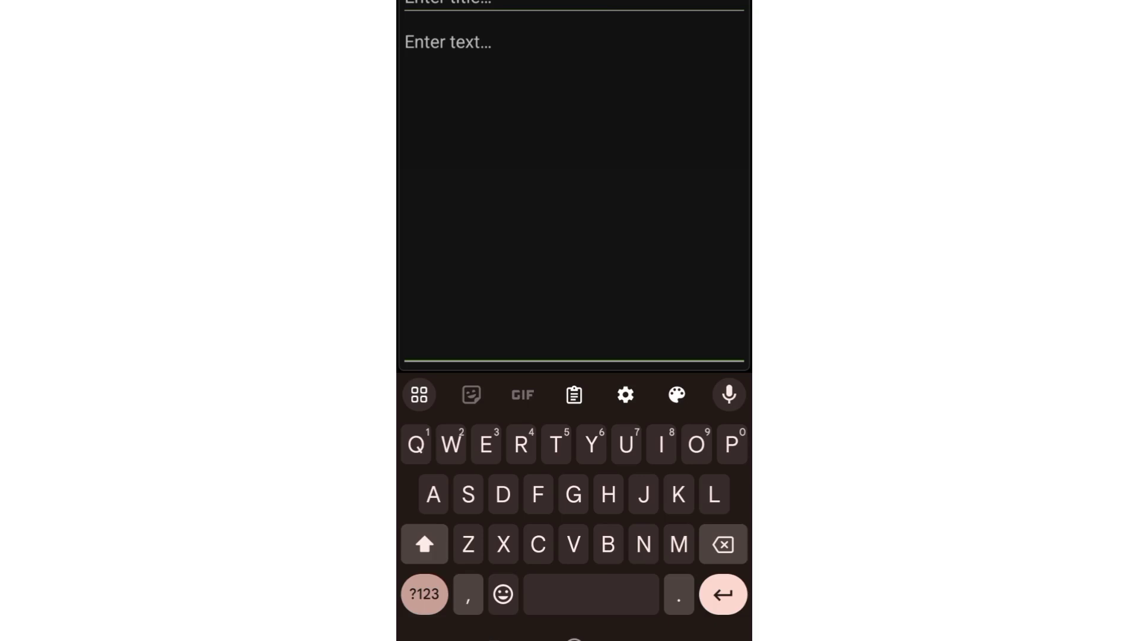
text(How to)
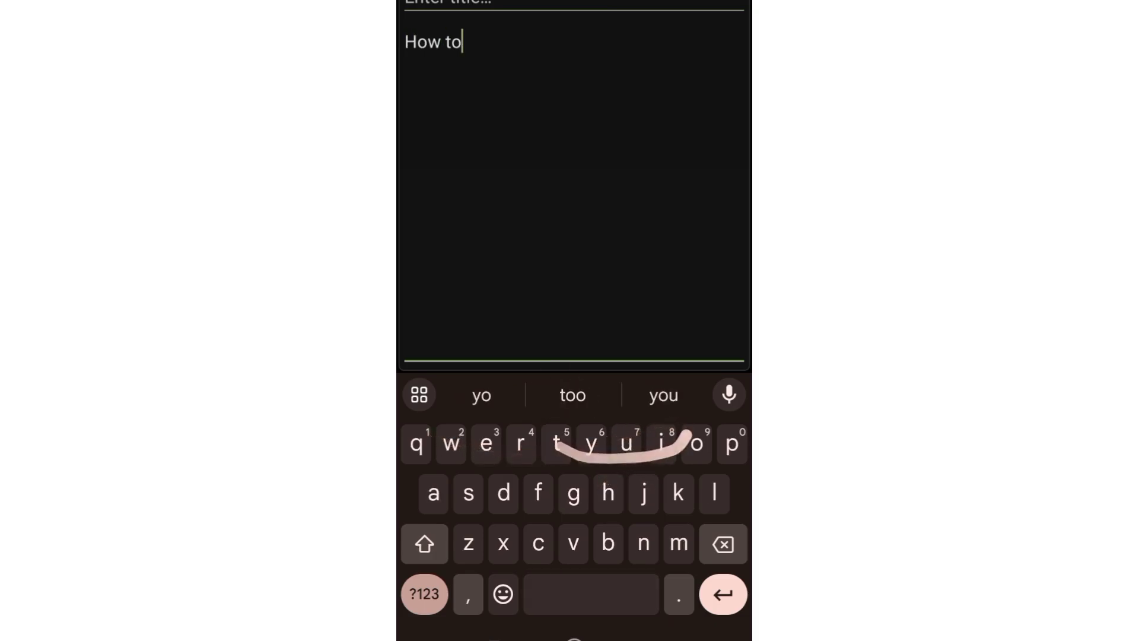
text( type)
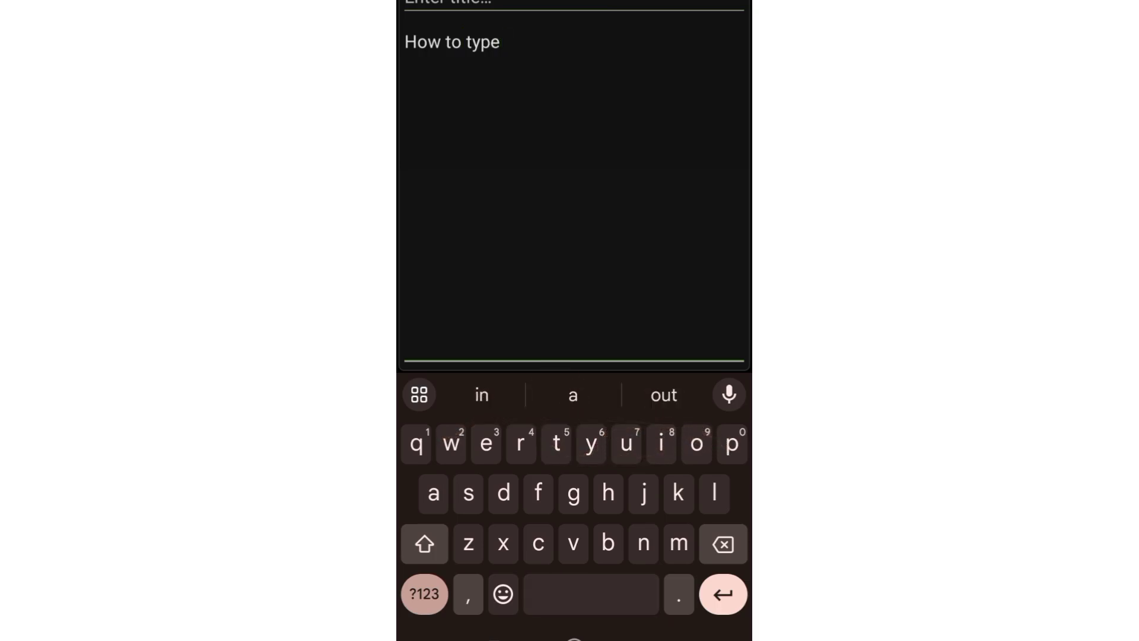
text( fast on)
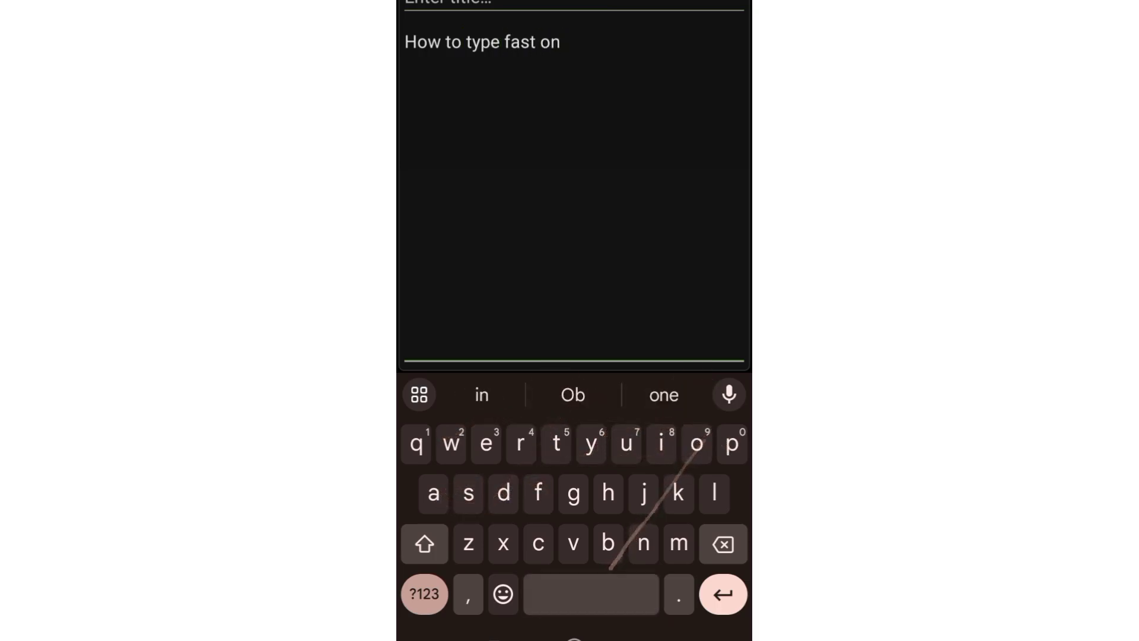
text( android)
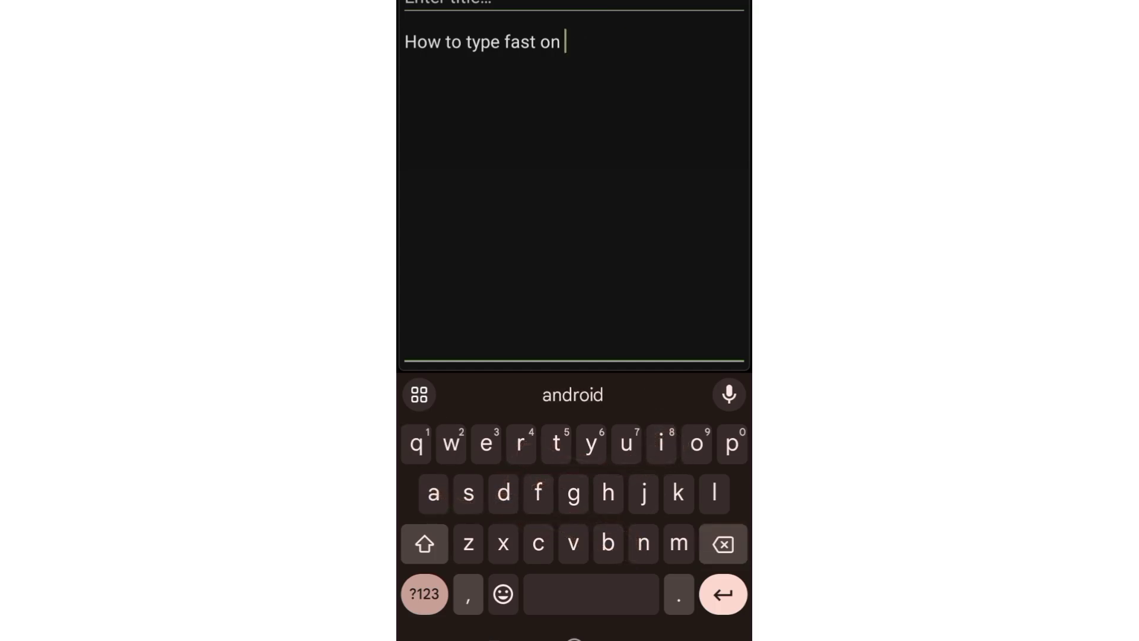
Step: Delete the leftover text and start dictating 'How to type fast on Android' by voice
key(BackSpace)
key(BackSpace)
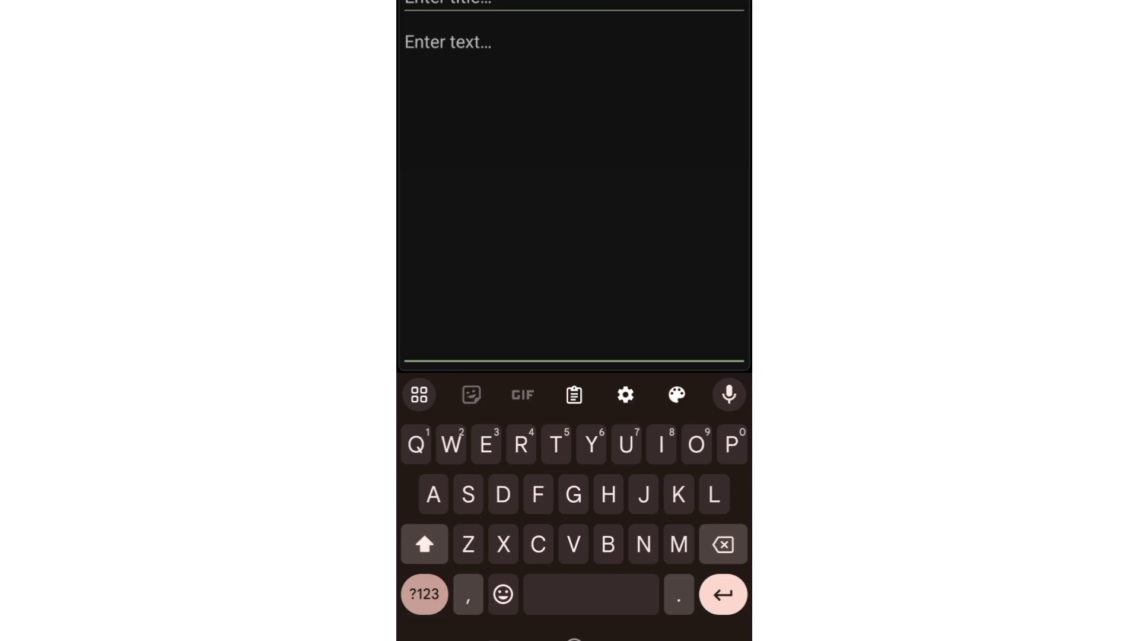
click(729, 394)
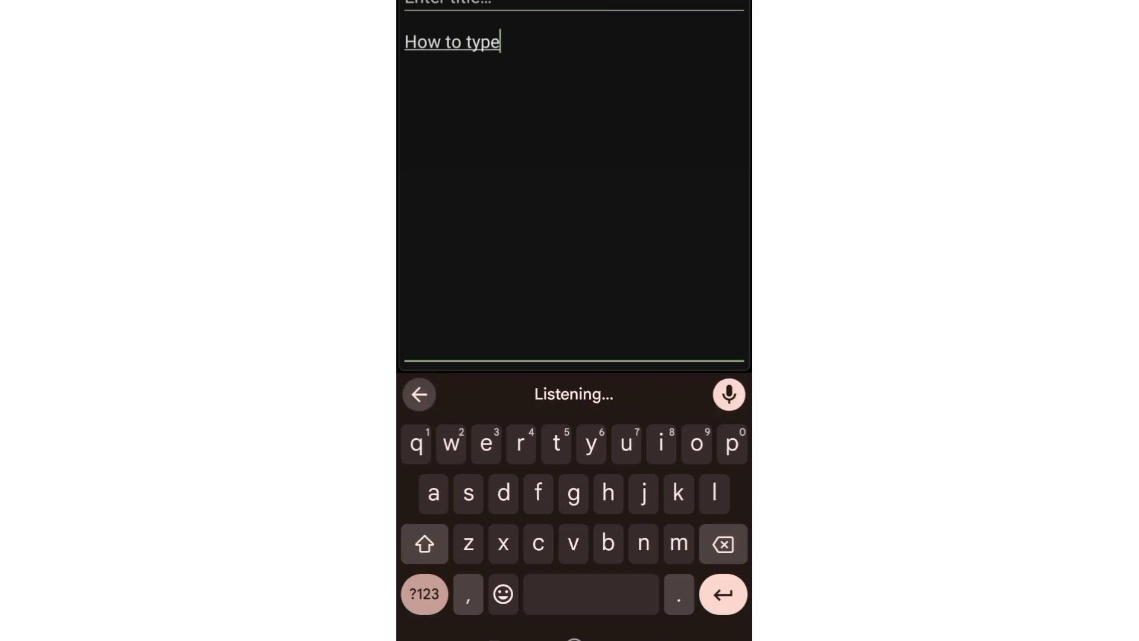